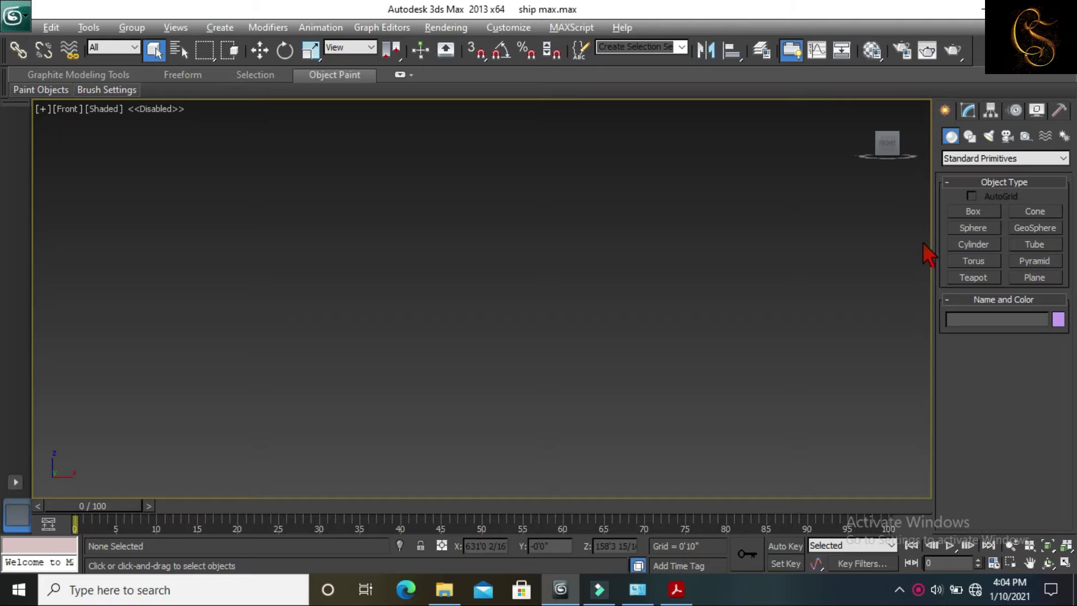
Create a sphere with a radius of about 155'3" near the middle of the Front view
{"action": "left_click", "coordinate": [973, 227]}
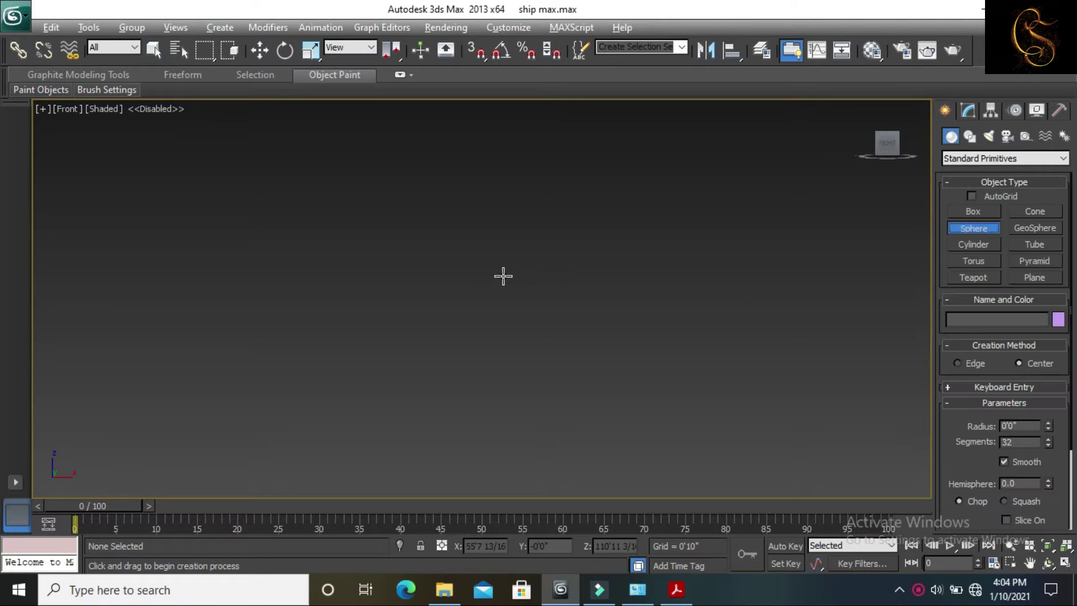
{"action": "left_click", "coordinate": [455, 233]}
{"action": "left_click_drag", "start_coordinate": [488, 305], "coordinate": [507, 332]}
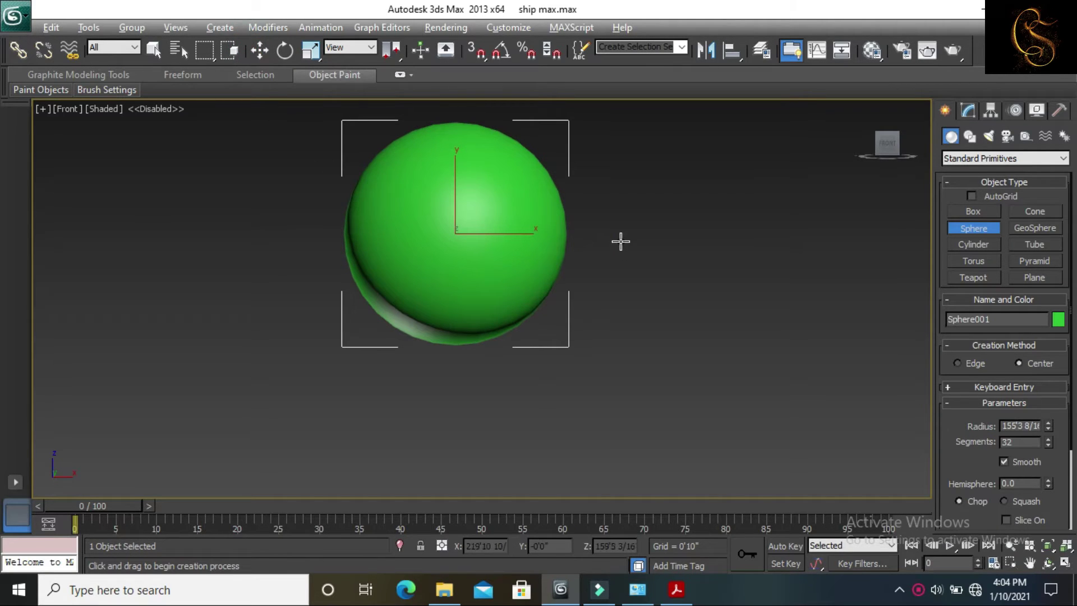
{"action": "left_click", "coordinate": [261, 52]}
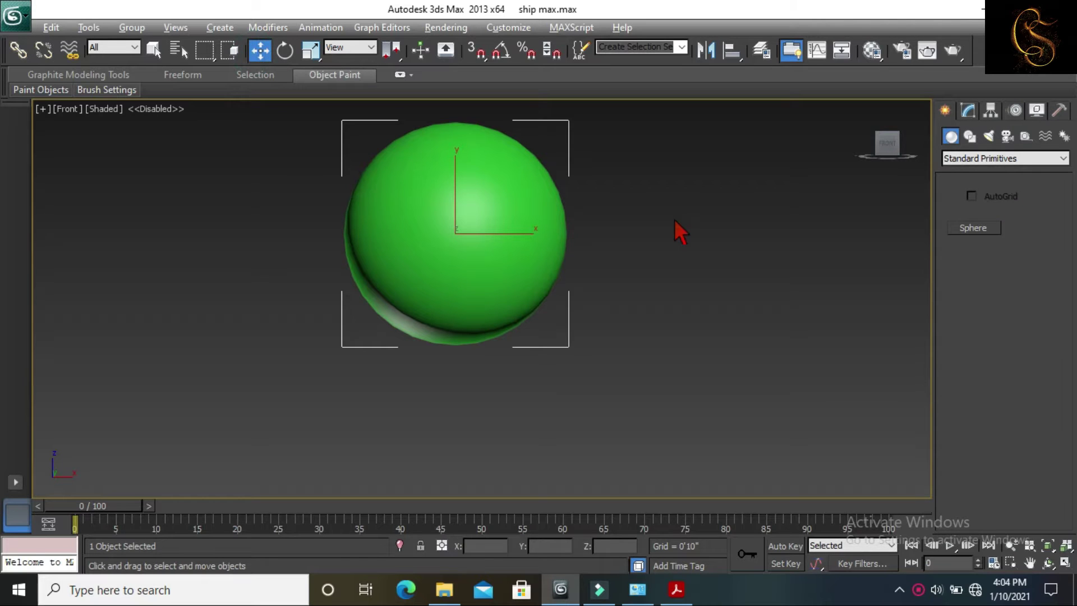
{"action": "middle_click_drag", "start_coordinate": [647, 193], "coordinate": [652, 227]}
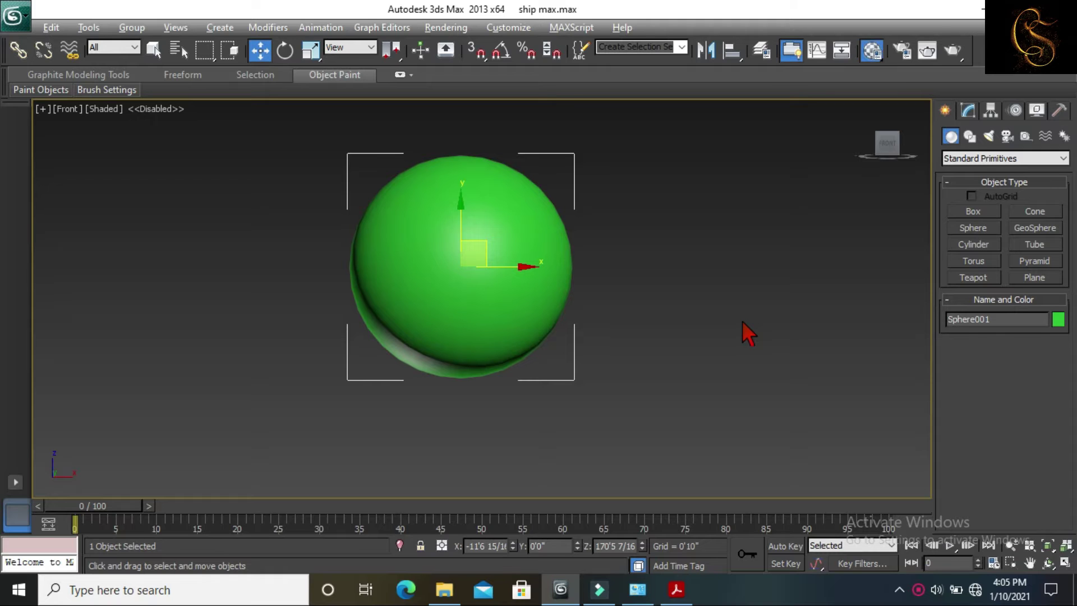
Open the Material Editor and change the 21 - Default material to the VRayMtl type
{"action": "key", "text": "m"}
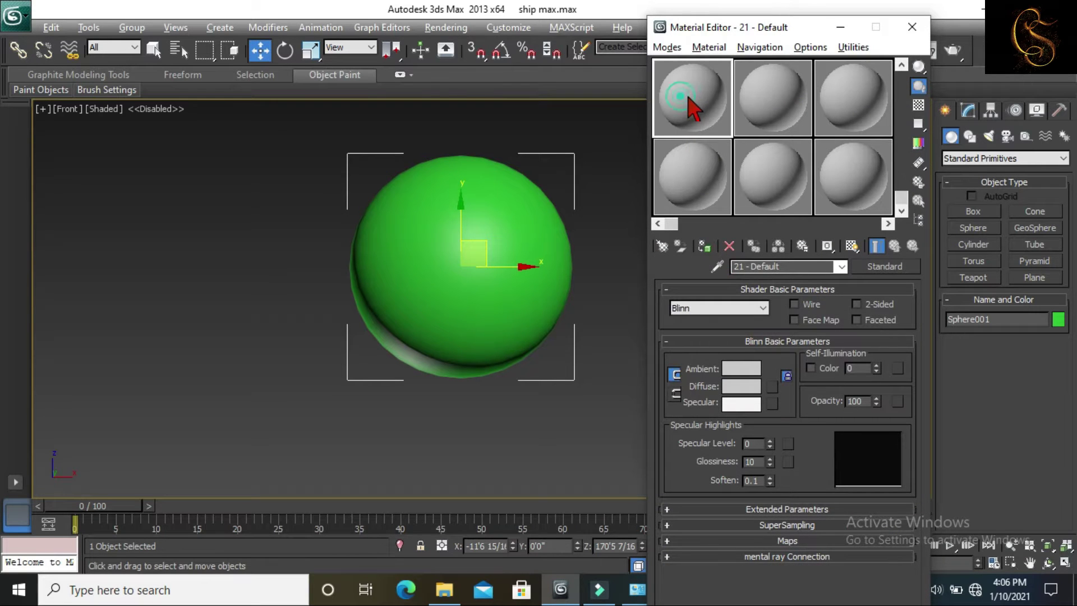
{"action": "left_click", "coordinate": [895, 265]}
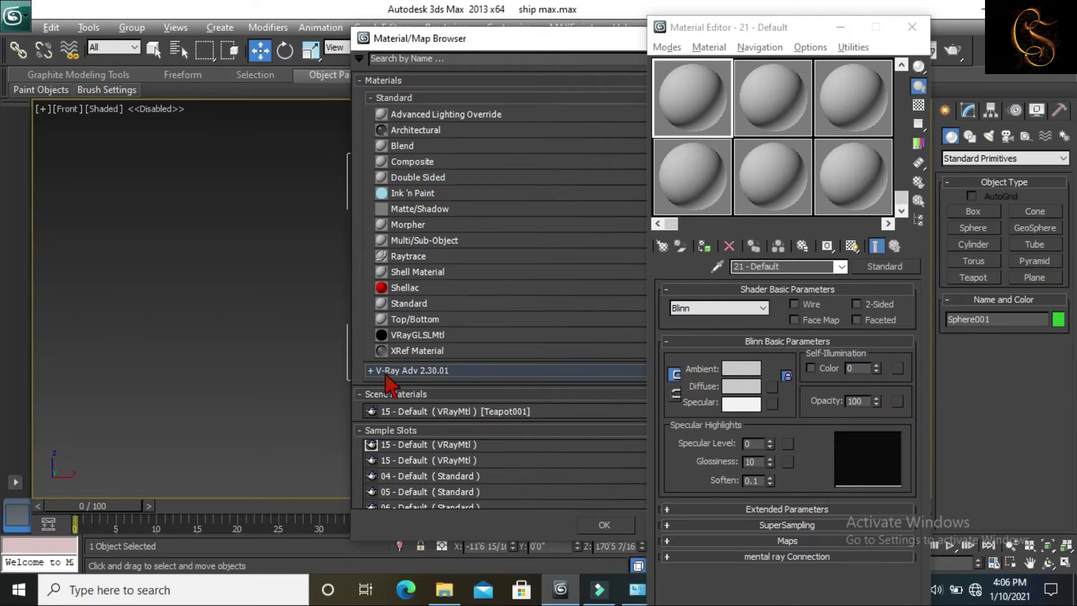
{"action": "left_click", "coordinate": [375, 370]}
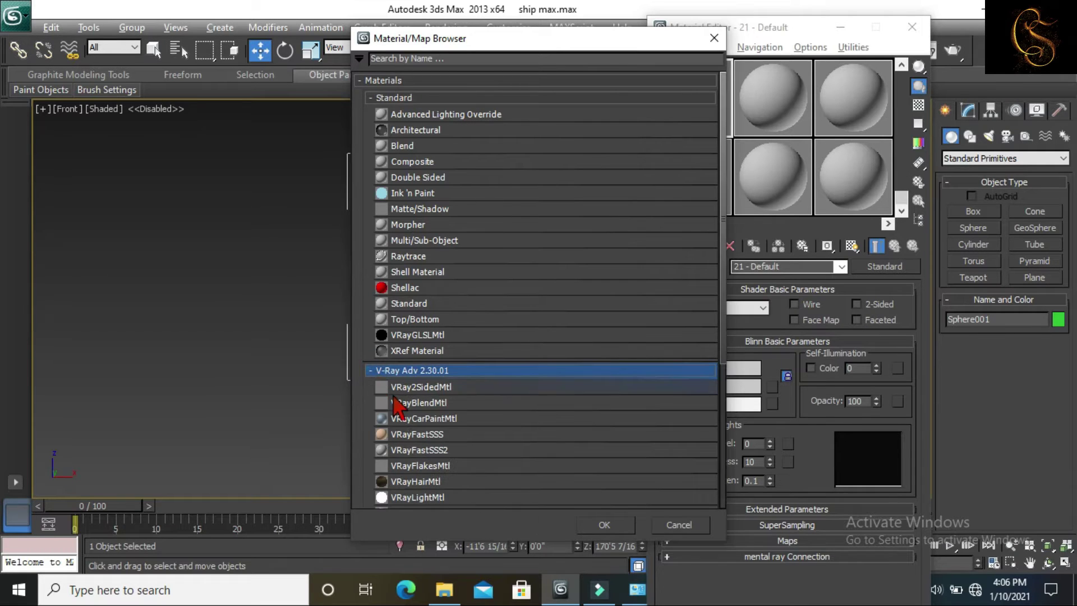
{"action": "scroll", "coordinate": [478, 439], "scroll_direction": "down", "scroll_amount": 1}
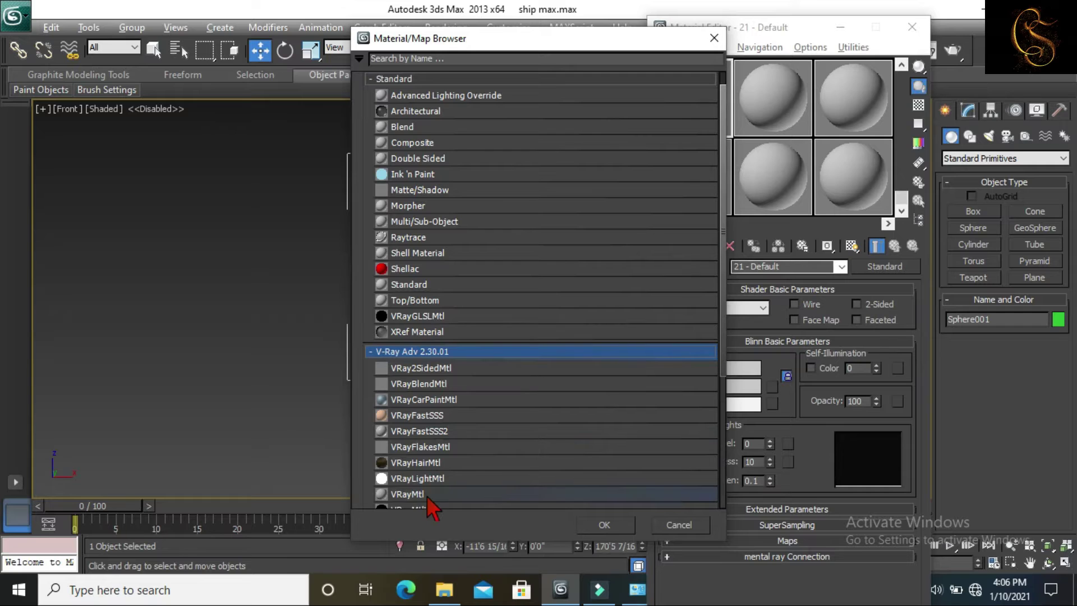
{"action": "scroll", "coordinate": [457, 465], "scroll_direction": "down", "scroll_amount": 2}
{"action": "double_click", "coordinate": [449, 456]}
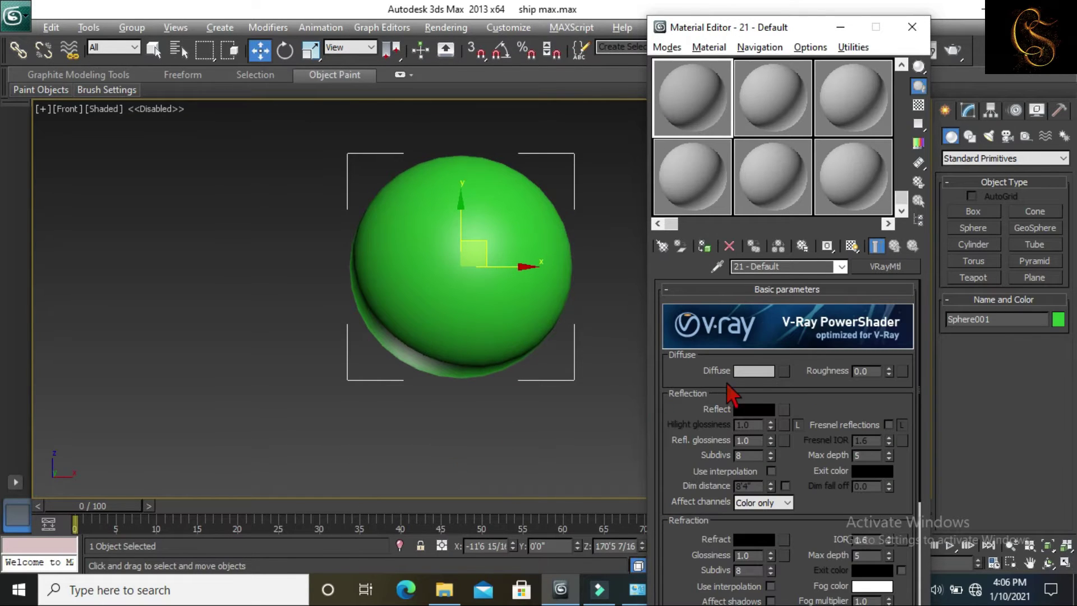
Set the material's diffuse color to black with red 0, green 0 and blue 0
{"action": "left_click", "coordinate": [768, 373]}
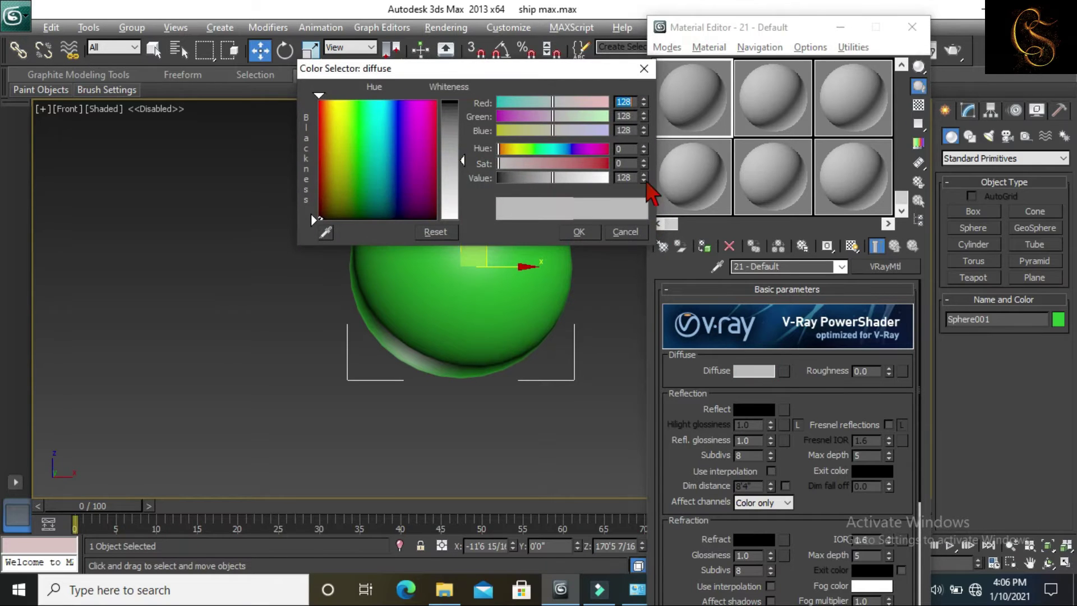
{"action": "type", "text": "0"}
{"action": "key", "text": "Return"}
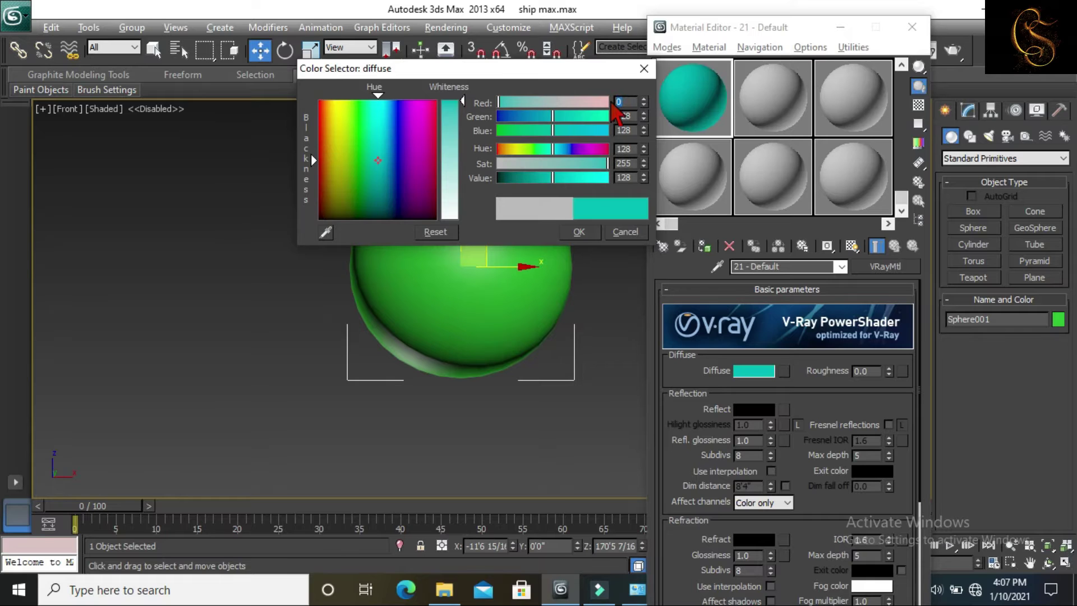
{"action": "double_click", "coordinate": [632, 116]}
{"action": "type", "text": "0"}
{"action": "key", "text": "Return"}
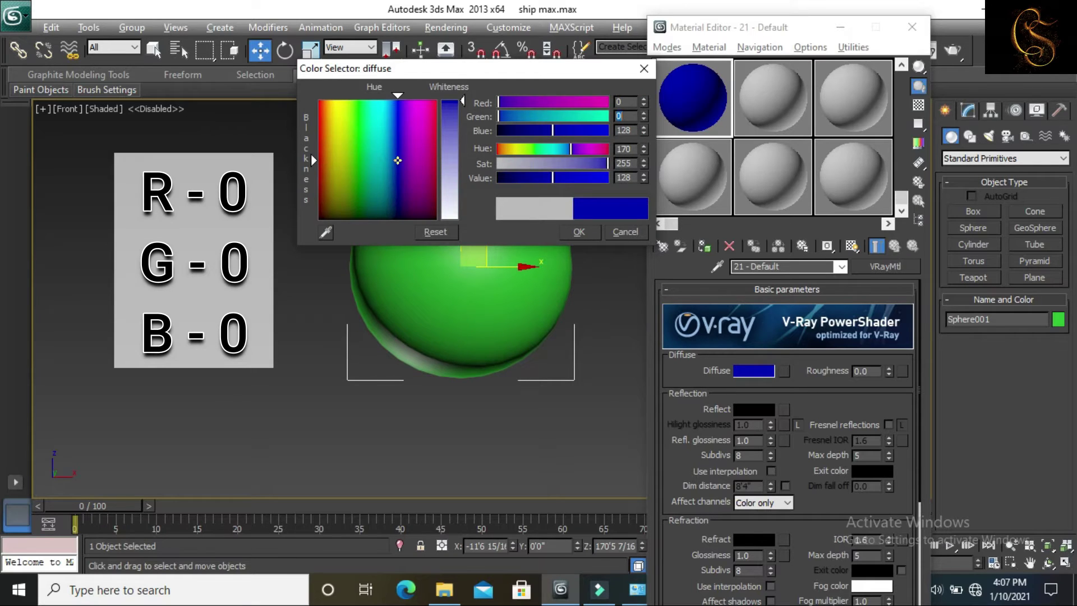
{"action": "double_click", "coordinate": [627, 130]}
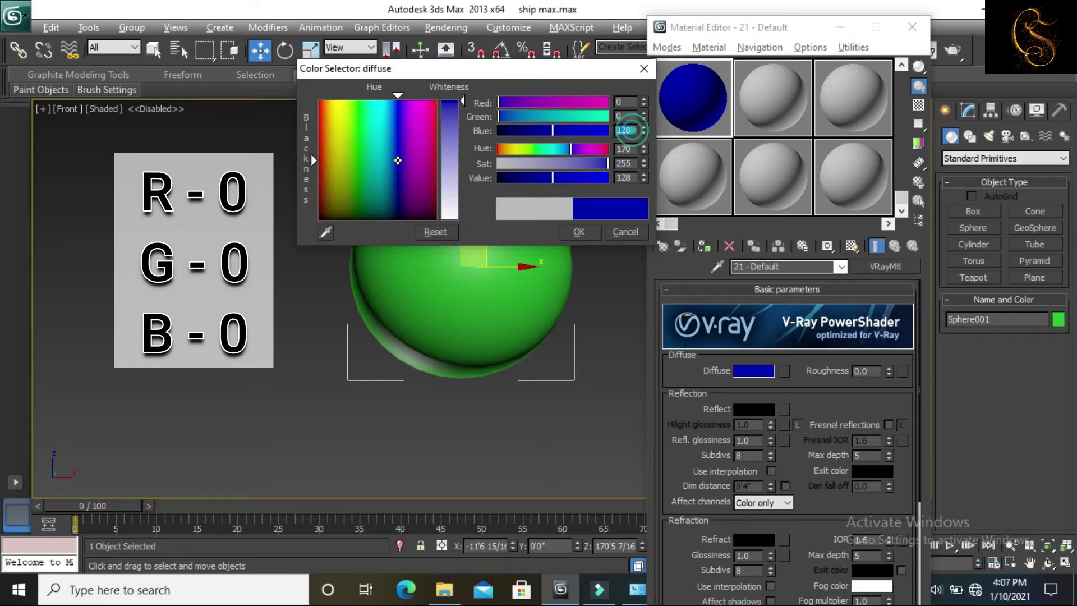
{"action": "type", "text": "0"}
{"action": "key", "text": "Return"}
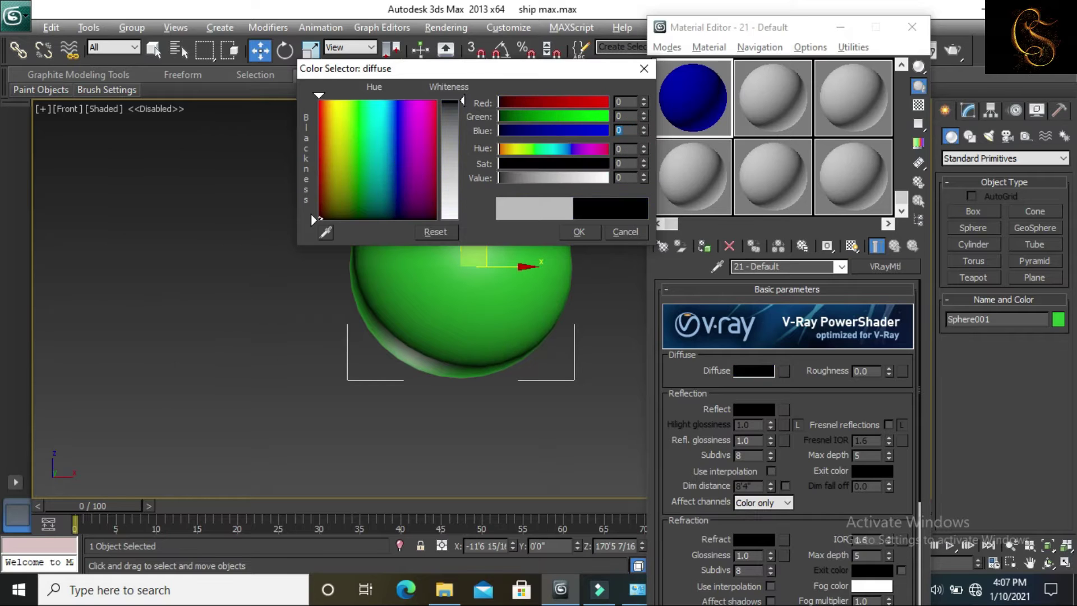
{"action": "left_click", "coordinate": [578, 232]}
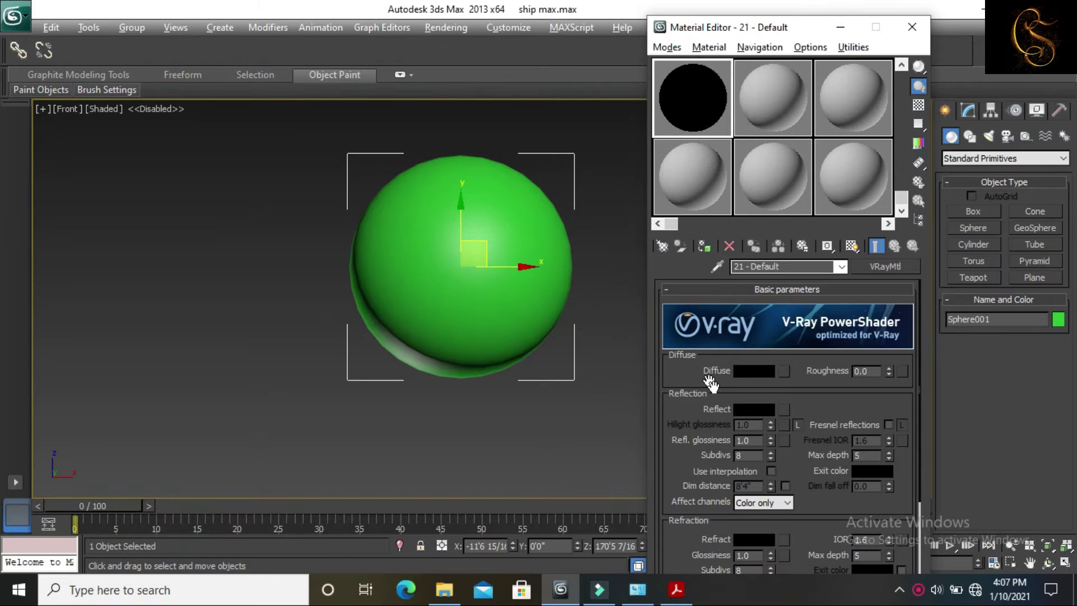
Set the material's reflection color to red 180, green 80 and blue 15
{"action": "left_click", "coordinate": [763, 410]}
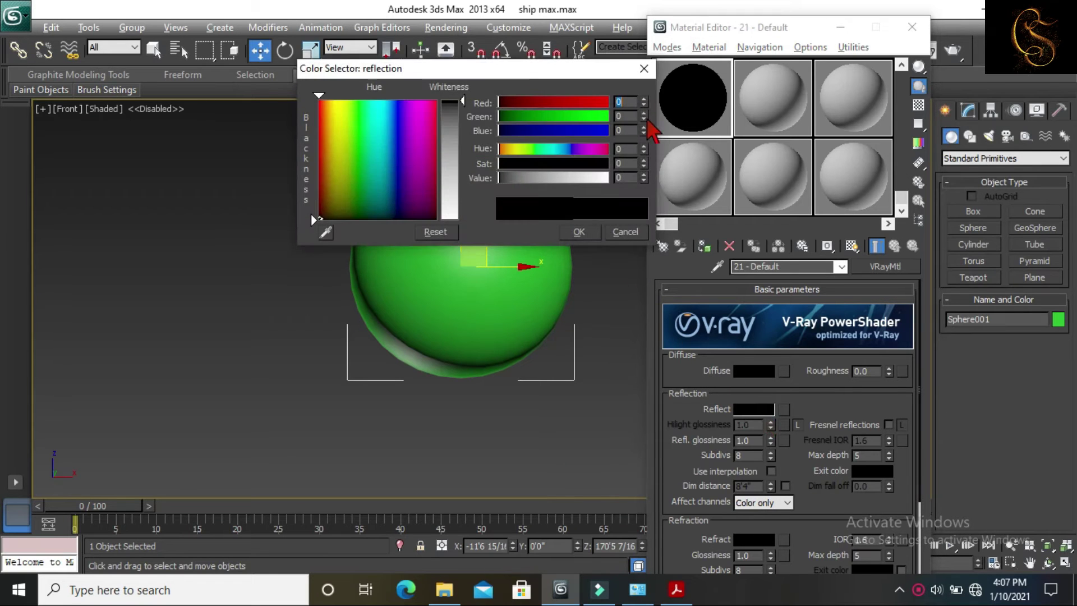
{"action": "type", "text": "180"}
{"action": "key", "text": "Return"}
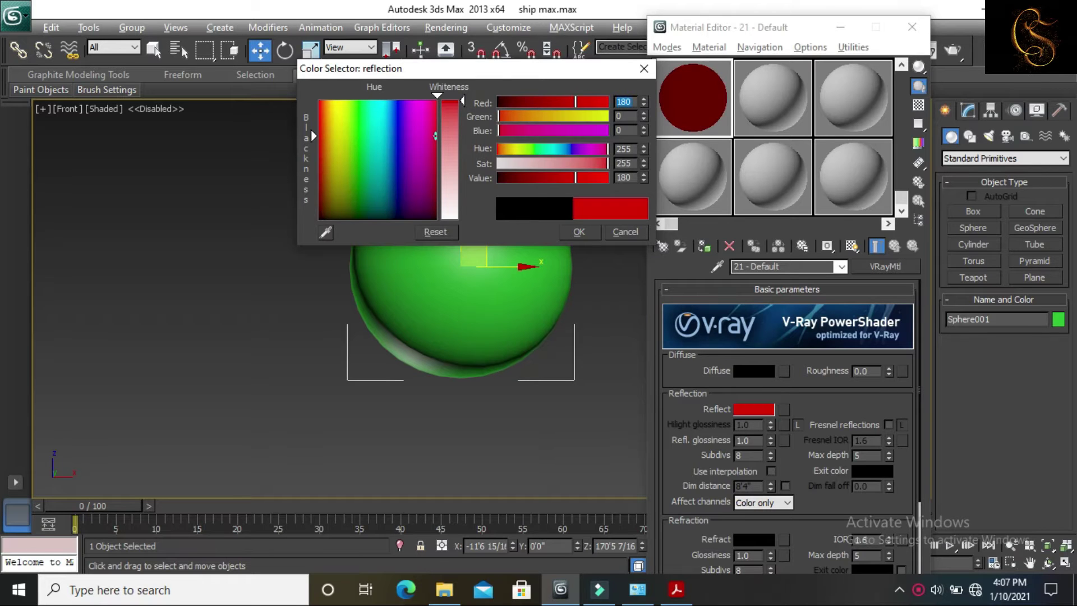
{"action": "left_click", "coordinate": [622, 116]}
{"action": "type", "text": "8"}
{"action": "key", "text": "Return"}
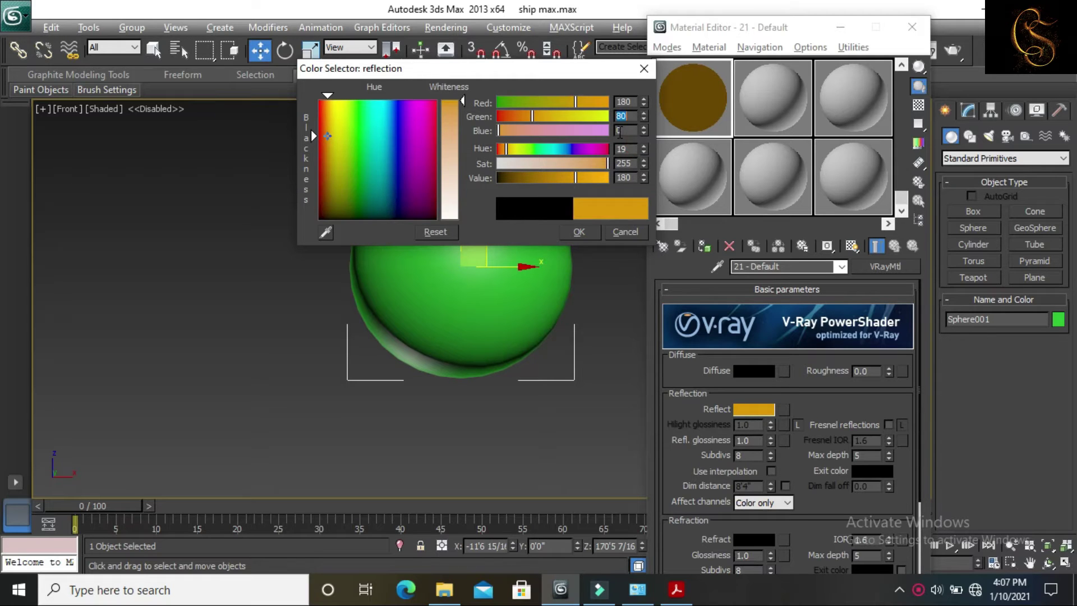
{"action": "double_click", "coordinate": [622, 130]}
{"action": "type", "text": "15"}
{"action": "key", "text": "Return"}
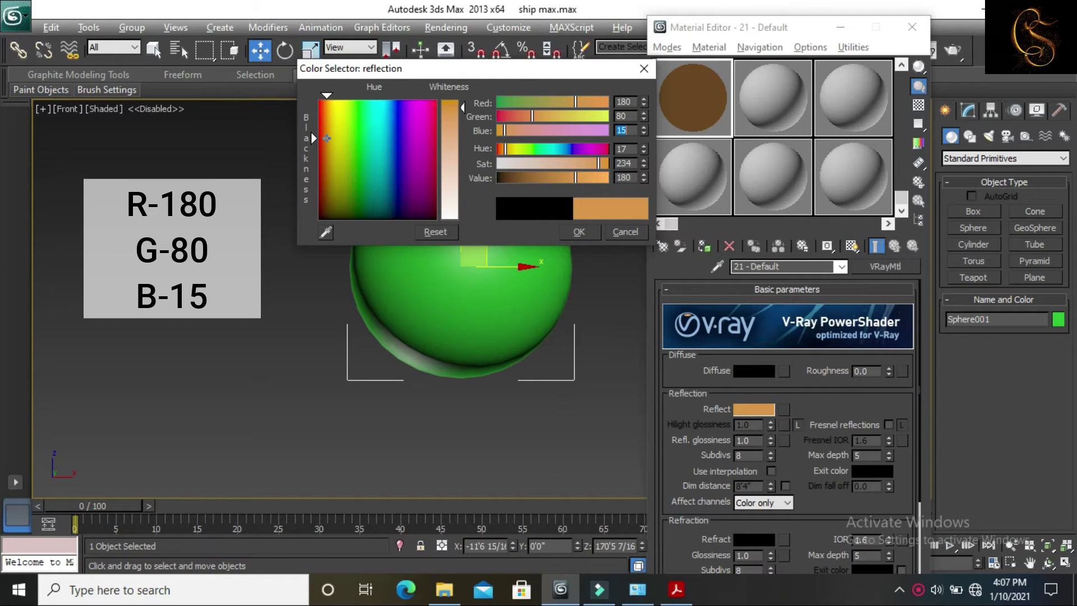
{"action": "left_click", "coordinate": [578, 232]}
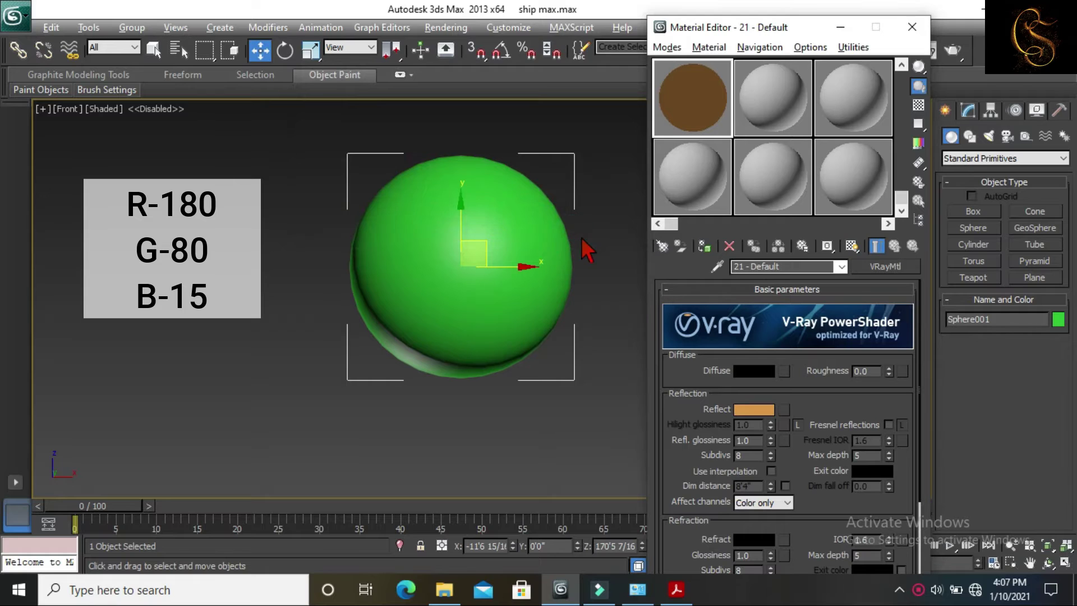
Set the material's reflection glossiness to 0.7 and its reflection subdivisions to 20
{"action": "left_click", "coordinate": [750, 441]}
{"action": "double_click", "coordinate": [750, 440]}
{"action": "type", "text": "0.7"}
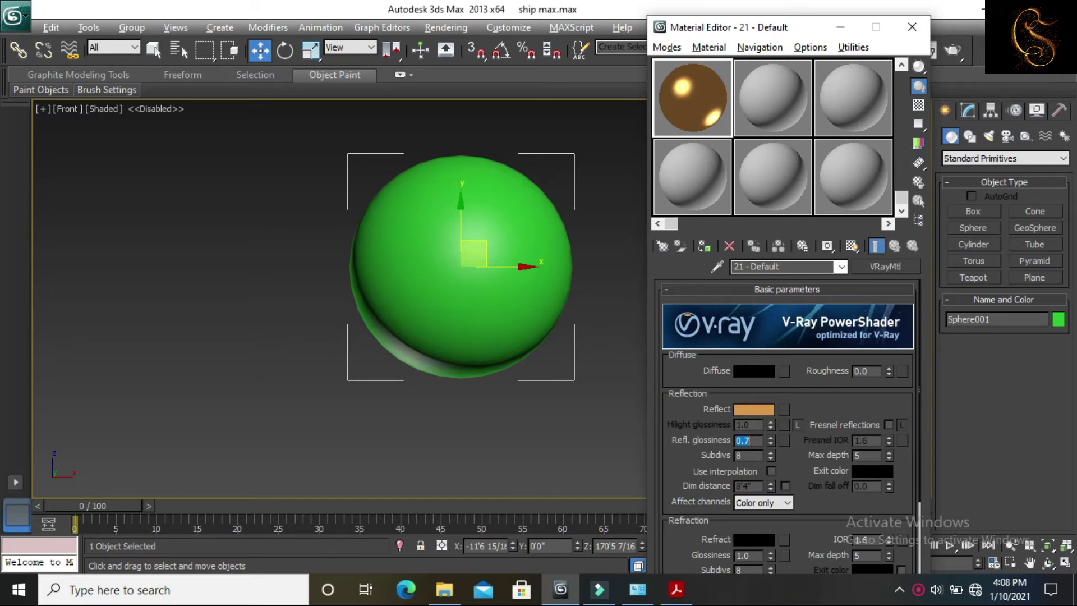
{"action": "left_click", "coordinate": [677, 358]}
{"action": "left_click", "coordinate": [746, 455]}
{"action": "left_click_drag", "start_coordinate": [729, 456], "coordinate": [693, 455]}
{"action": "type", "text": "1"}
{"action": "type", "text": "20"}
Assign the copper-colored VRayMtl material to the selected sphere and close the Material Editor
{"action": "left_click", "coordinate": [500, 260]}
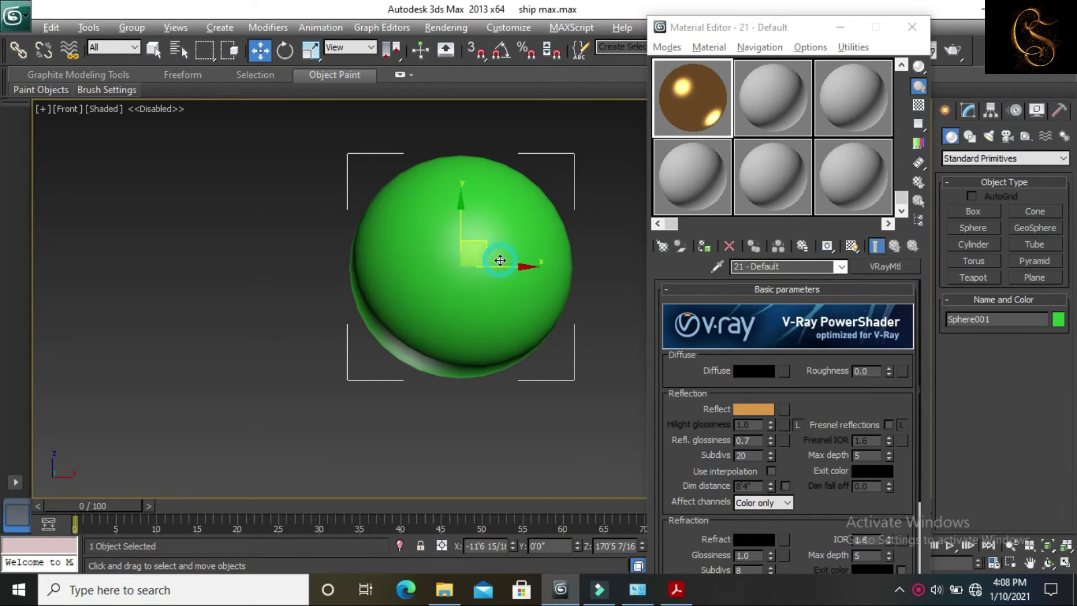
{"action": "left_click", "coordinate": [707, 259]}
{"action": "left_click", "coordinate": [704, 247]}
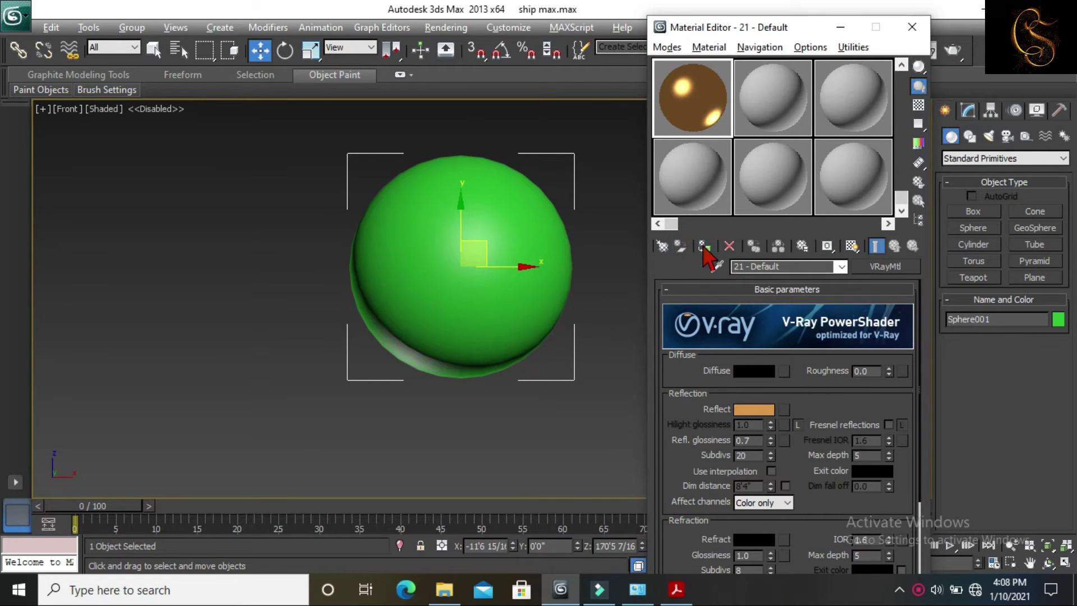
{"action": "left_click", "coordinate": [705, 246]}
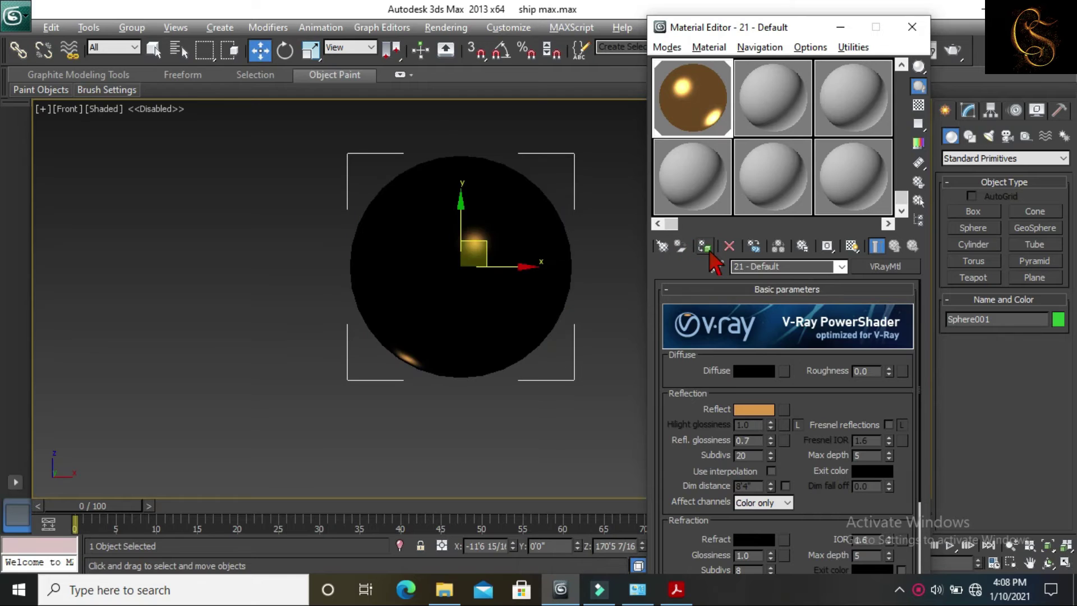
{"action": "scroll", "coordinate": [510, 237], "scroll_direction": "up", "scroll_amount": 3}
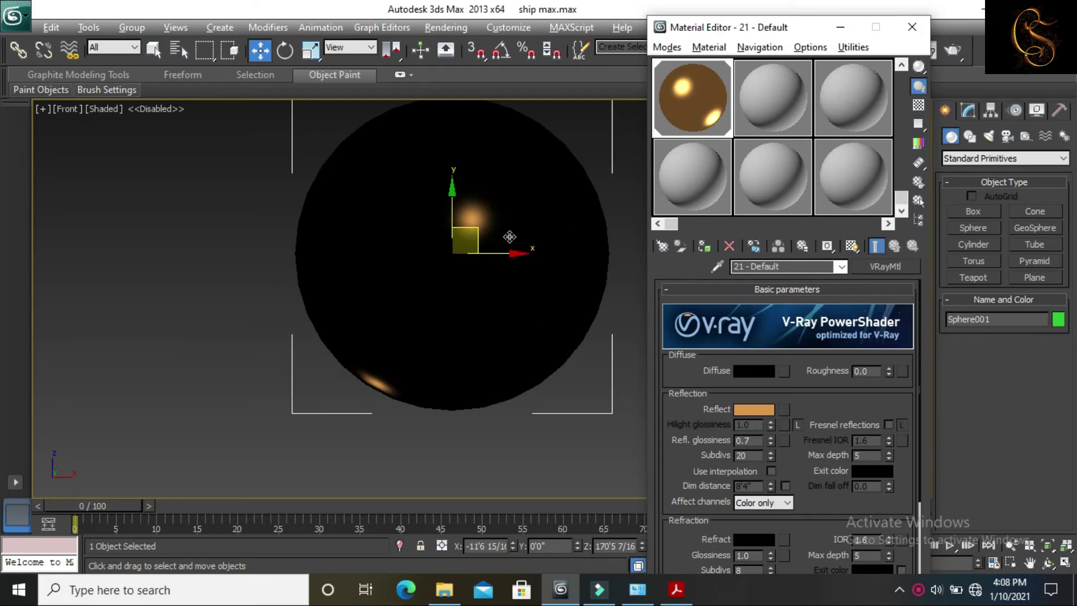
{"action": "scroll", "coordinate": [509, 237], "scroll_direction": "down", "scroll_amount": 3}
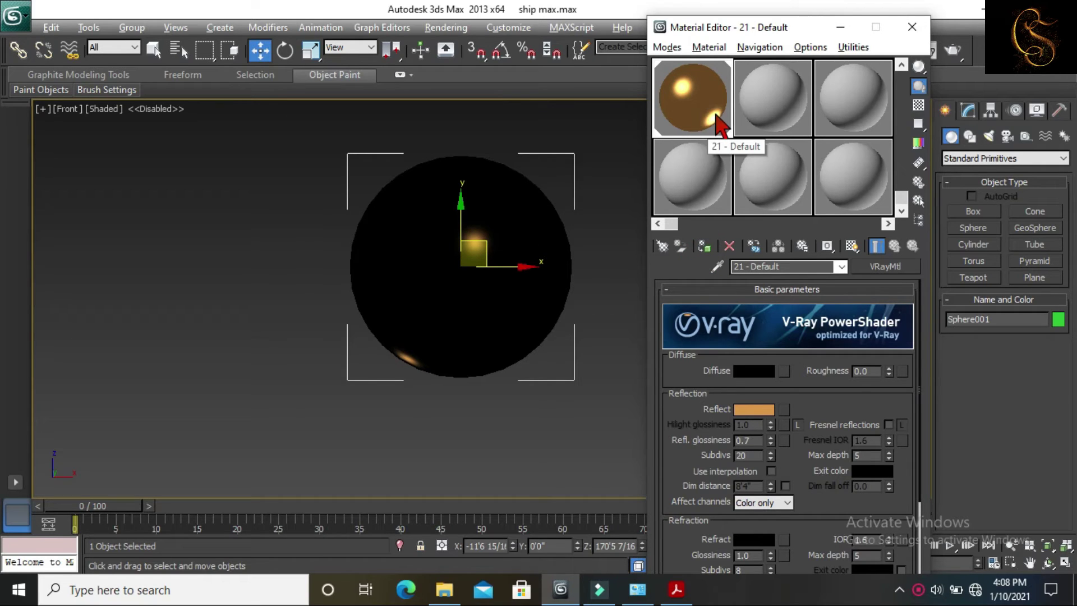
{"action": "middle_click_drag", "start_coordinate": [383, 255], "coordinate": [412, 253], "text": "alt"}
{"action": "scroll", "coordinate": [454, 313], "scroll_direction": "down", "scroll_amount": 2}
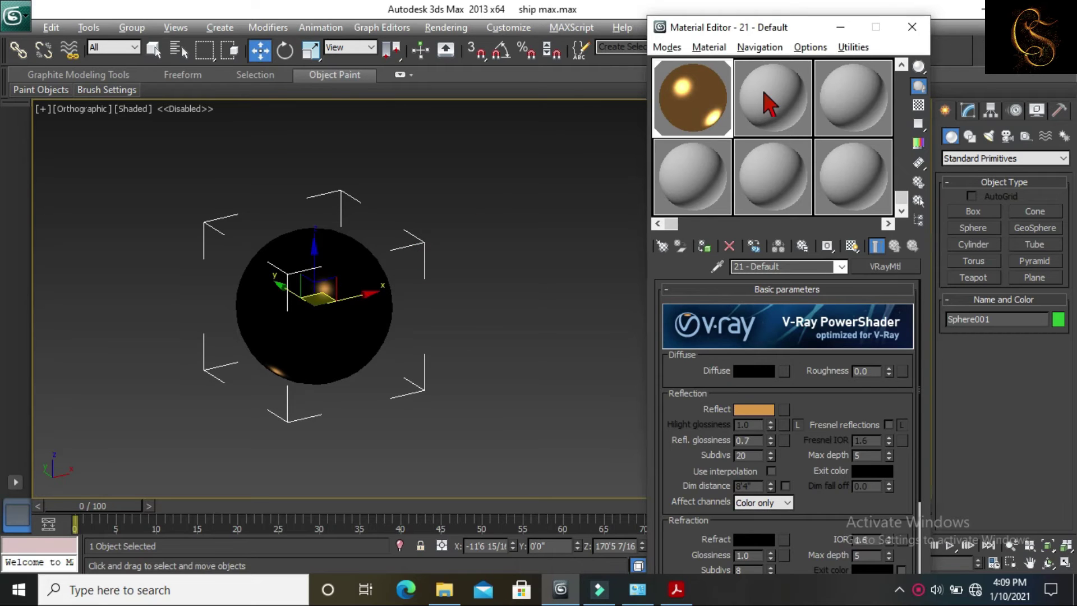
{"action": "left_click", "coordinate": [913, 28]}
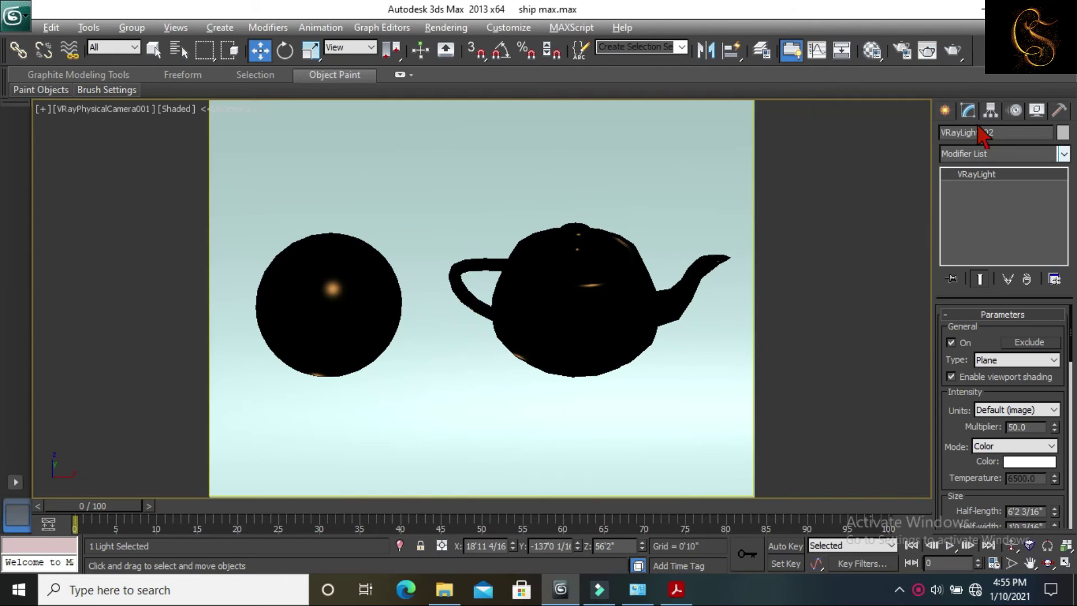
Render the VRayPhysicalCamera001 view of the sphere and teapot
{"action": "left_click", "coordinate": [928, 50]}
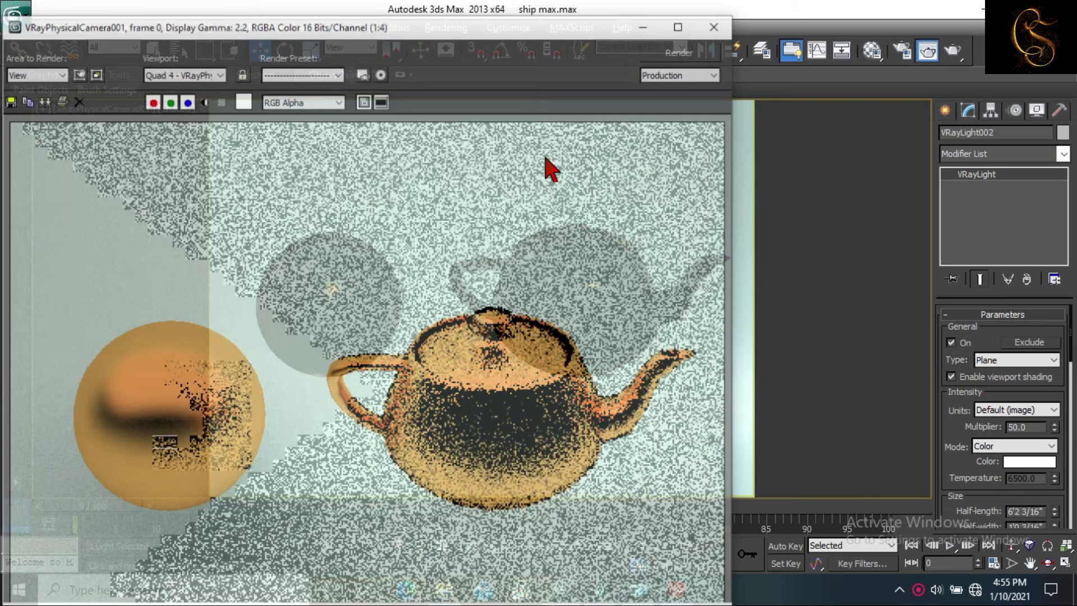